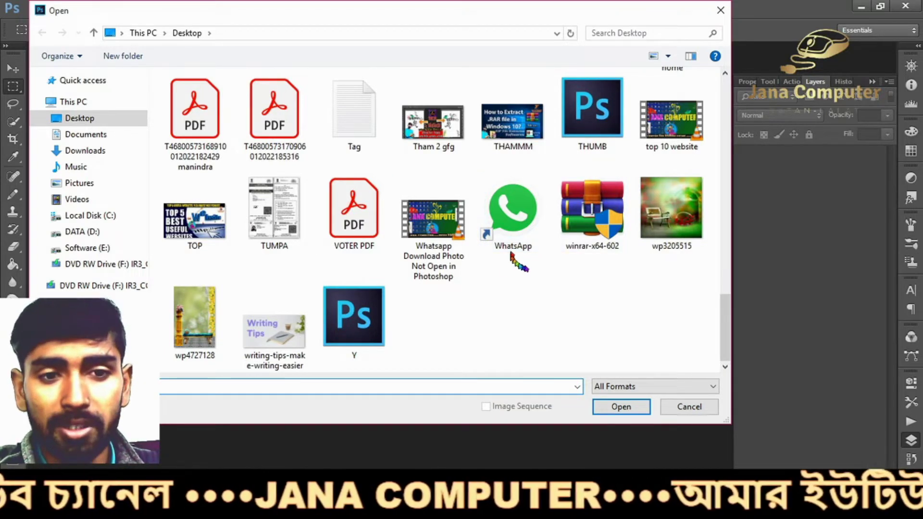
scroll(520, 267, "up", 5)
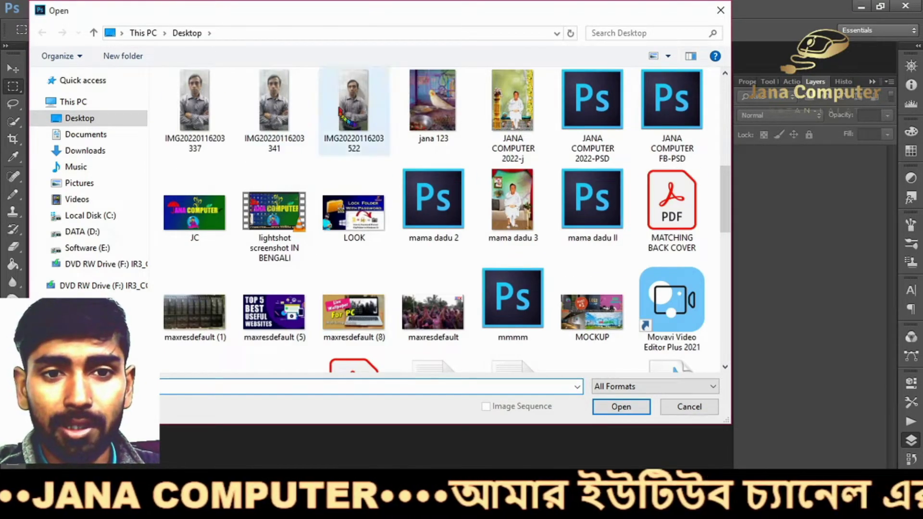
left_click(362, 107)
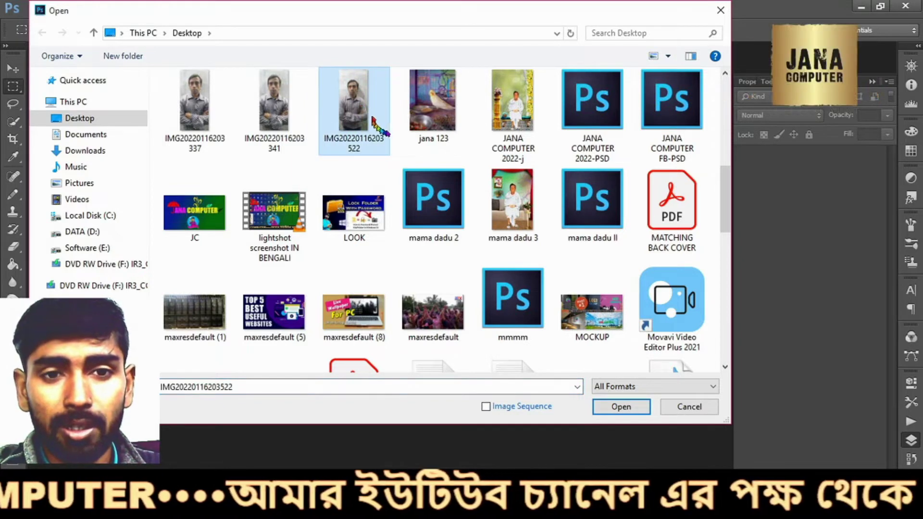
double_click(356, 98)
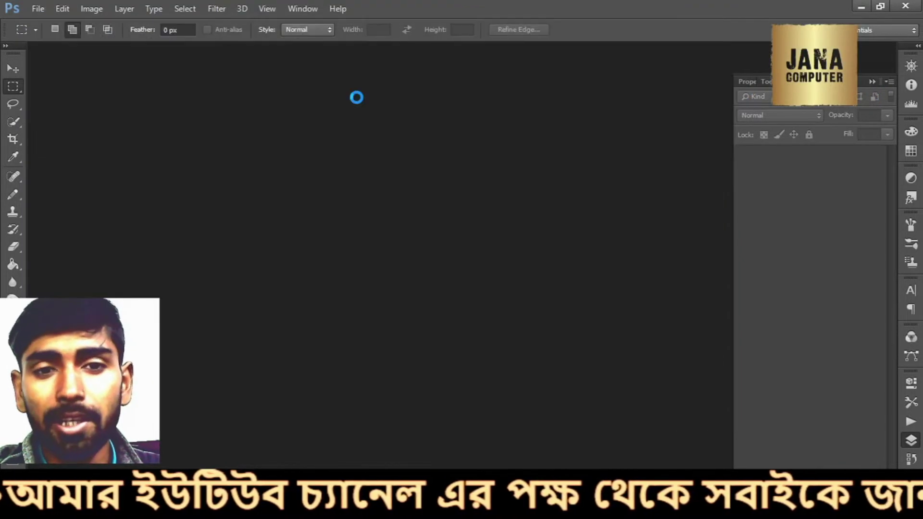
left_click_drag(125, 56, 157, 75)
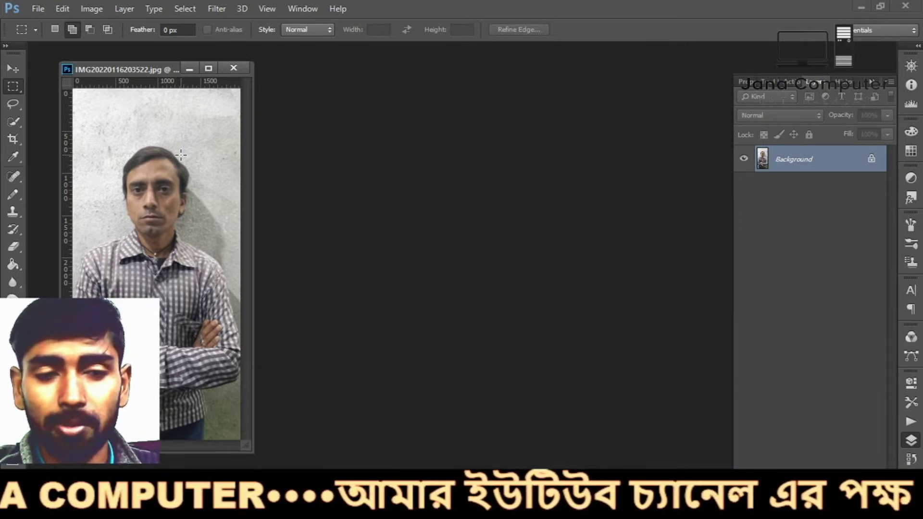
left_click_drag(176, 70, 164, 66)
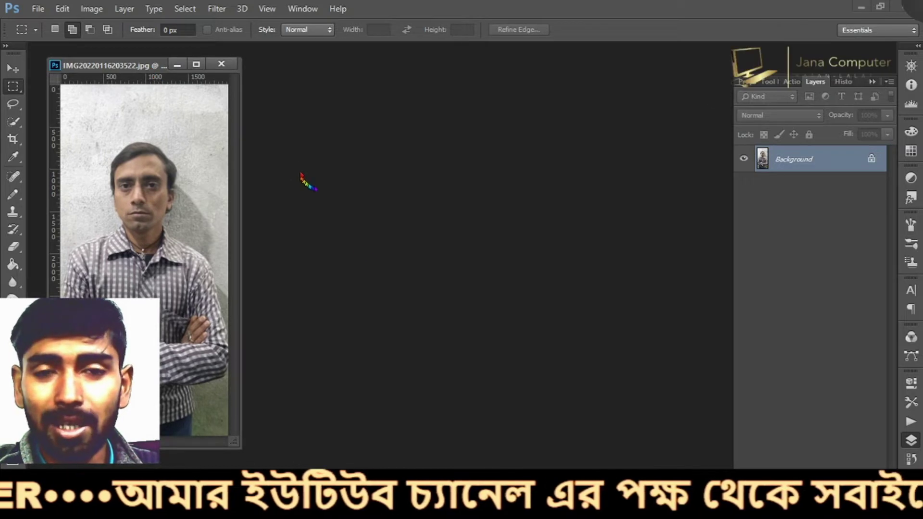
Open the white-background portrait of the man in the checked shirt from the Desktop
double_click(407, 206)
scroll(575, 266, "down", 10)
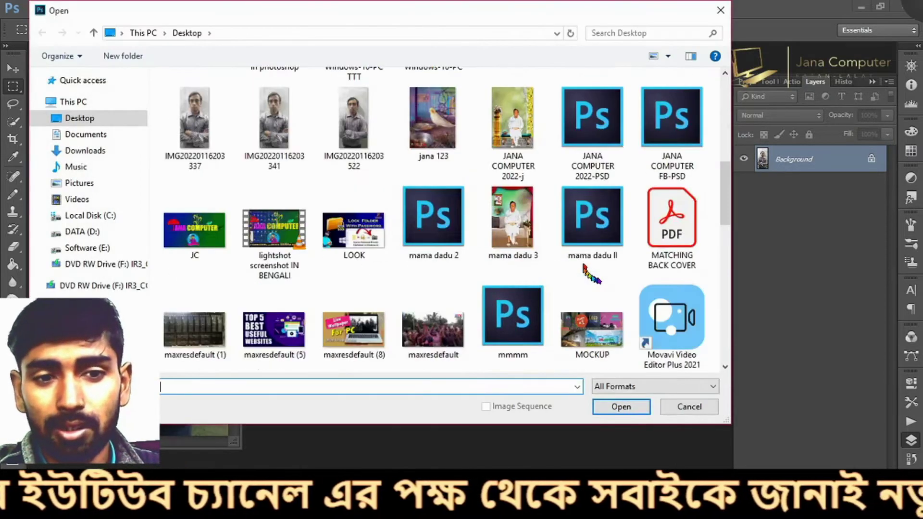
double_click(524, 132)
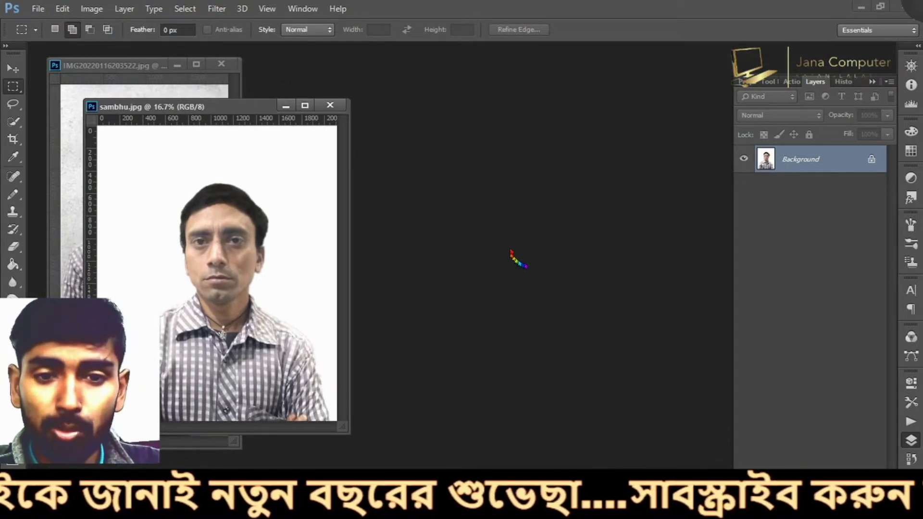
Create a new white RGB document 2.7 cm wide and 3.5 cm high at 300 pixels/inch, and set its window beside the portrait
key("ctrl+n")
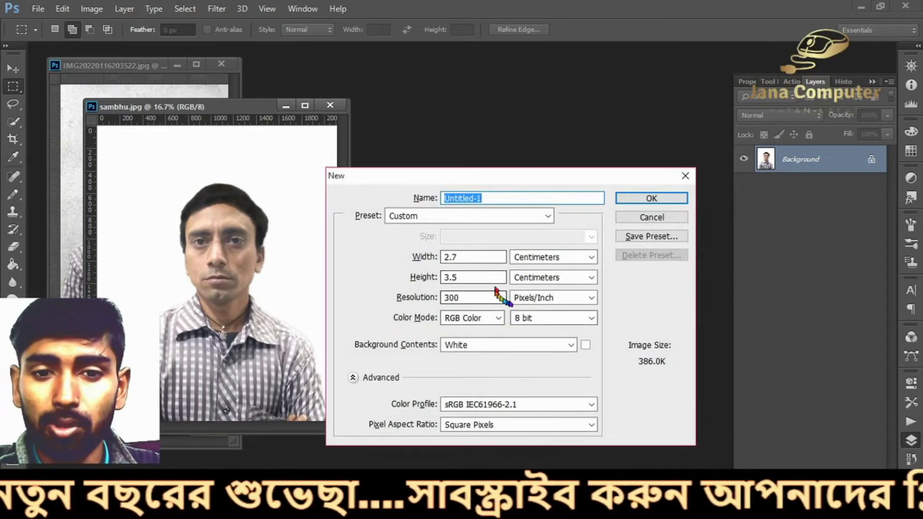
left_click(548, 216)
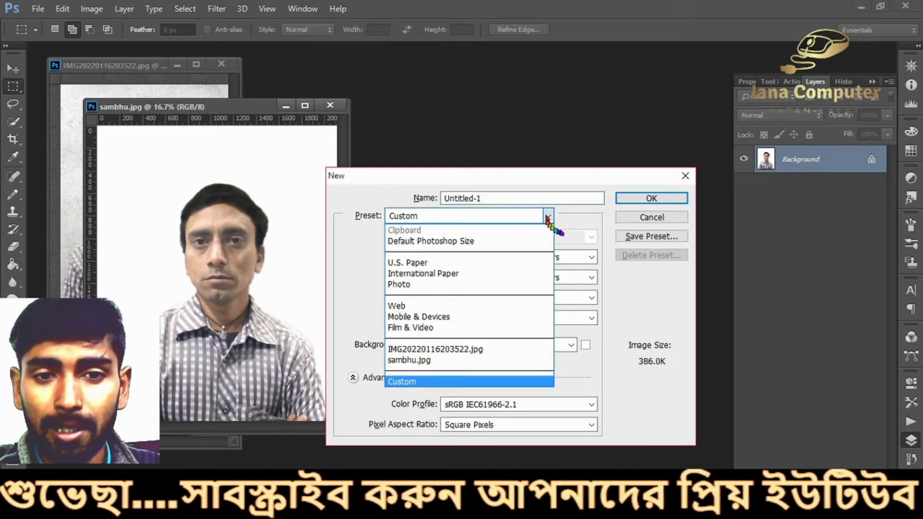
left_click(548, 218)
left_click(591, 257)
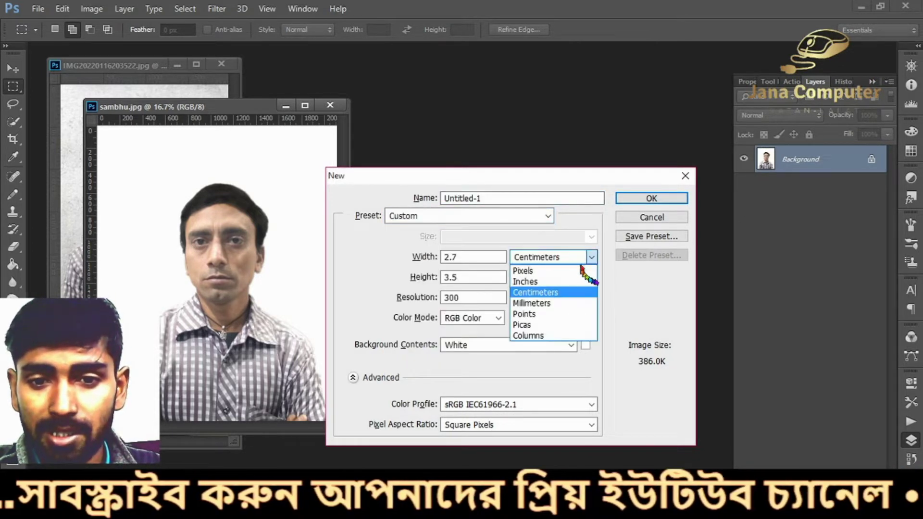
left_click(541, 293)
left_click(466, 257)
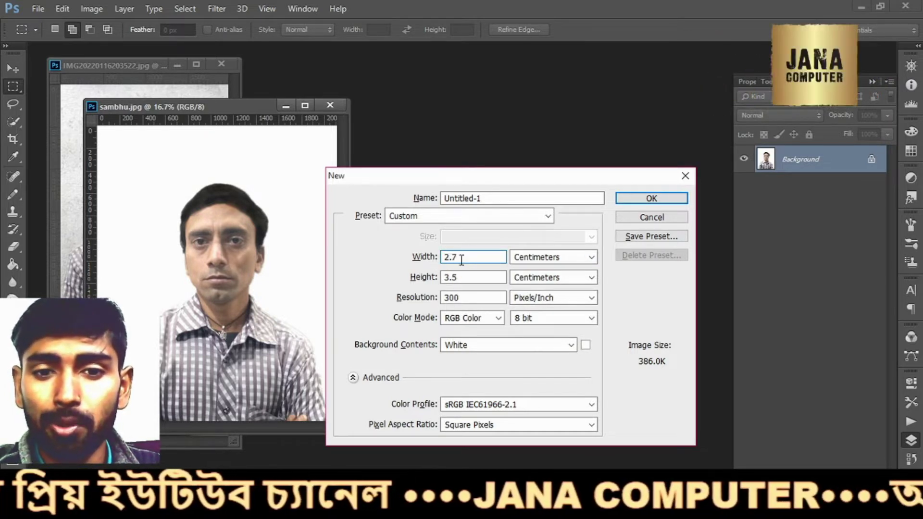
left_click(463, 279)
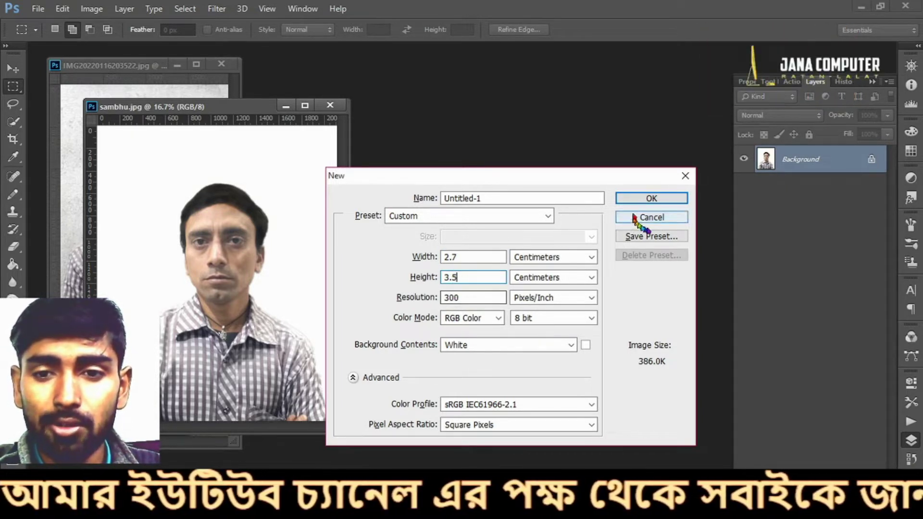
left_click(648, 199)
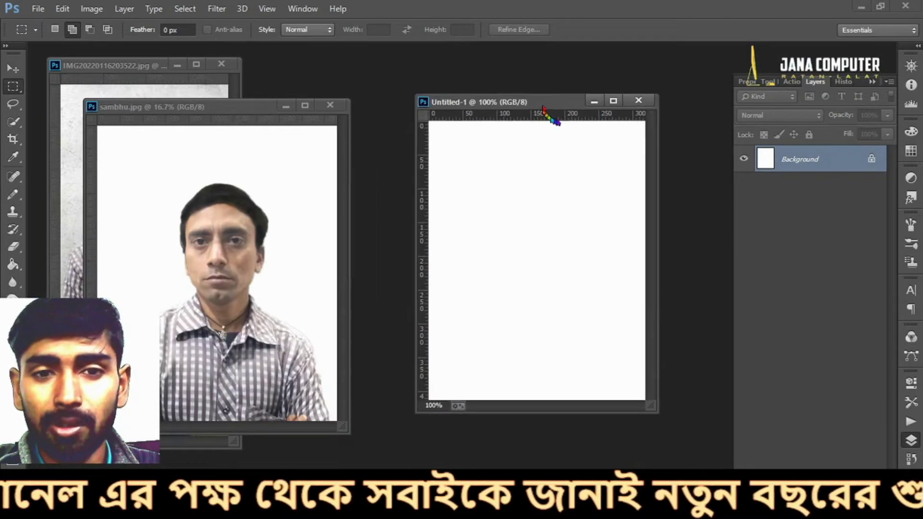
left_click_drag(151, 84, 533, 118)
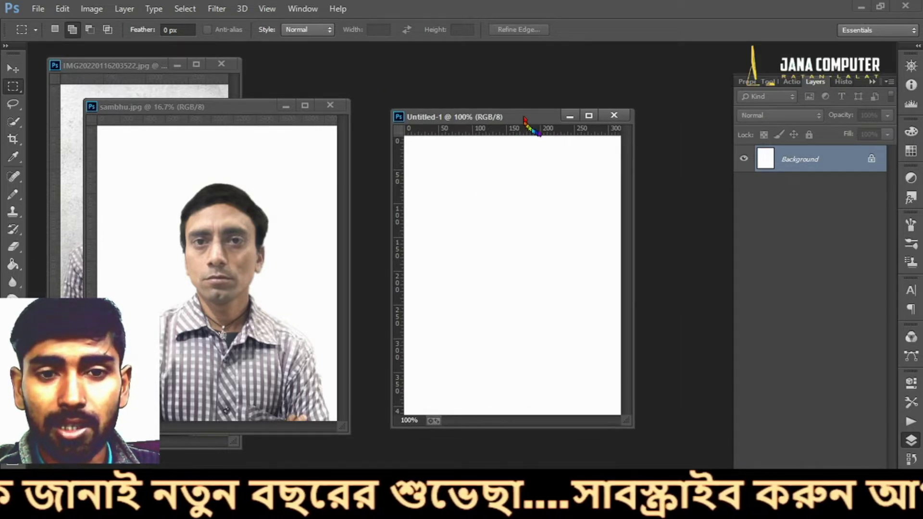
Place the white-background portrait from the Desktop as an embedded image in the new passport-size document
left_click(38, 9)
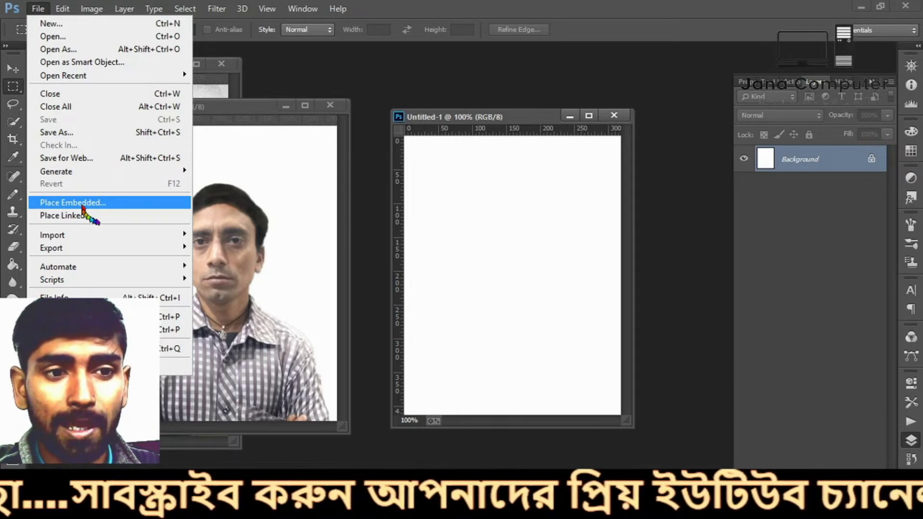
left_click(91, 208)
scroll(452, 223, "down", 3)
scroll(452, 222, "down", 10)
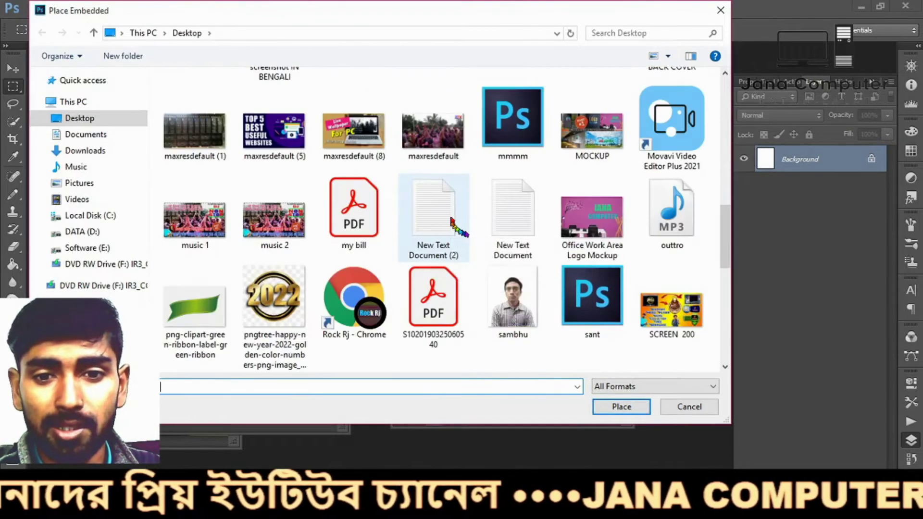
double_click(523, 314)
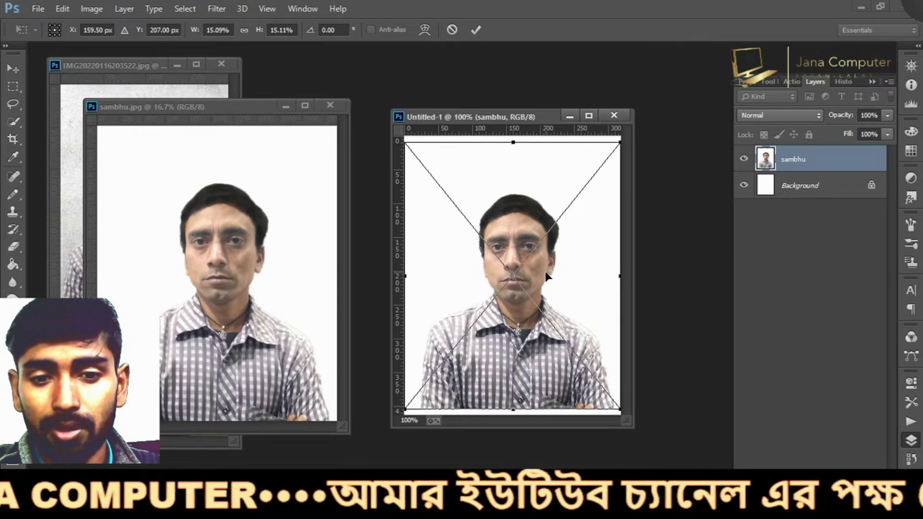
Enlarge the placed portrait to about 17.3%, centre the man so his shoulders fill the canvas width, and commit the placement
left_click_drag(551, 272, 553, 278)
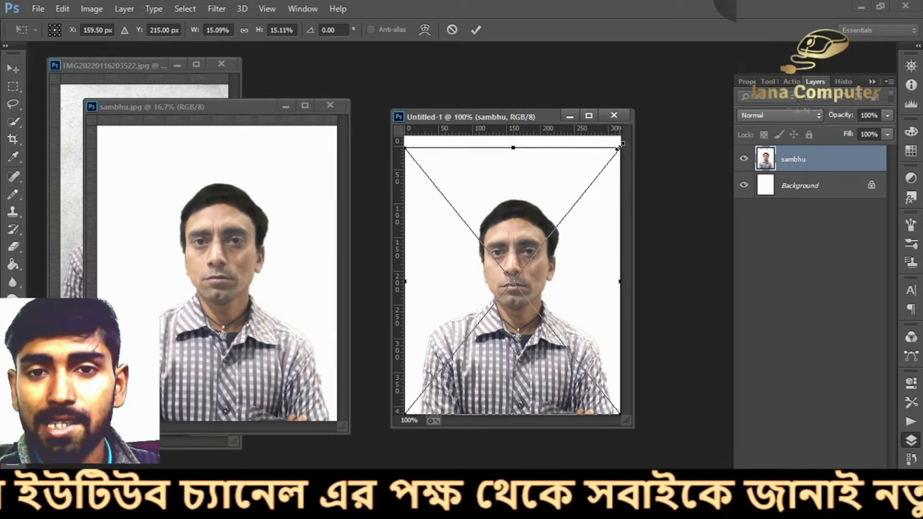
left_click_drag(625, 143, 658, 112)
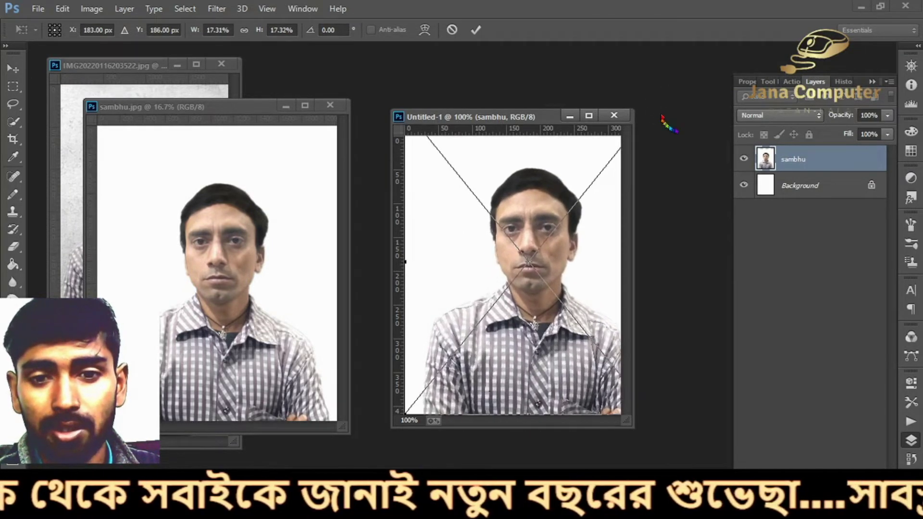
left_click_drag(556, 263, 546, 269)
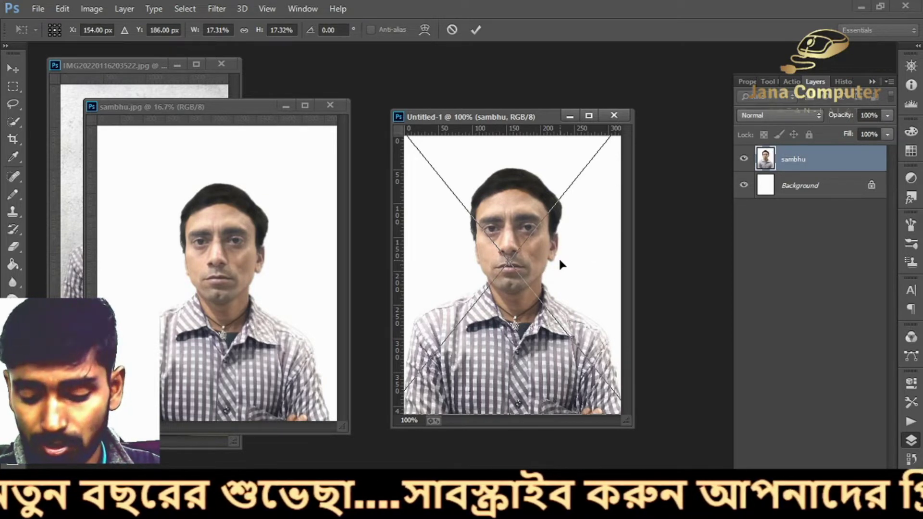
key("Return")
left_click_drag(510, 118, 507, 119)
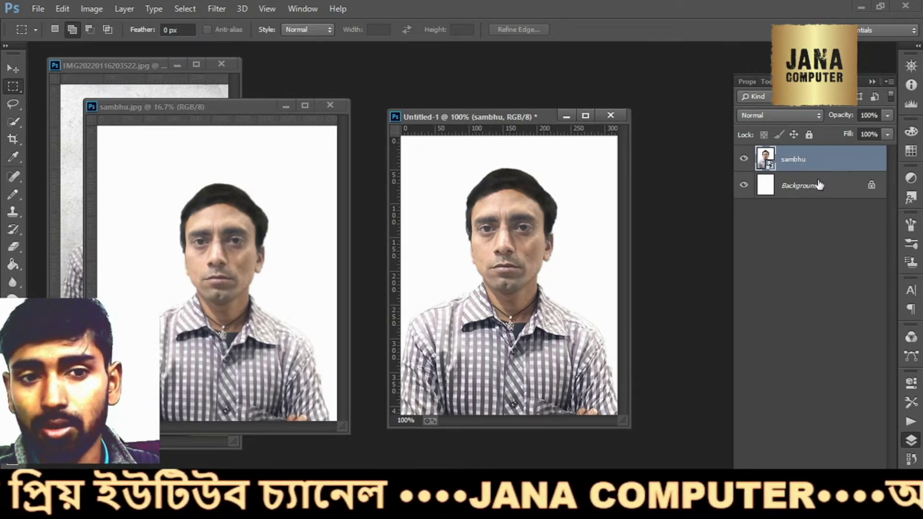
Merge the placed portrait layer with the Background layer
left_click(819, 192, "shift")
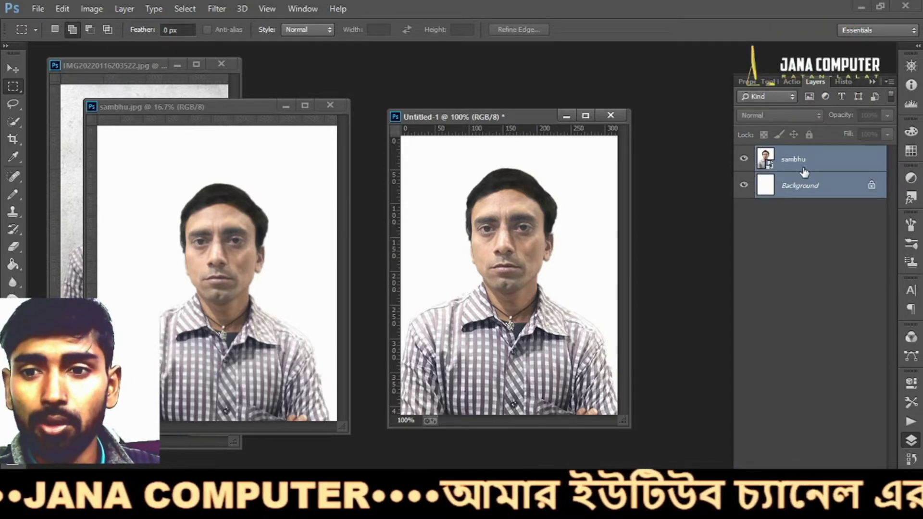
right_click(803, 166)
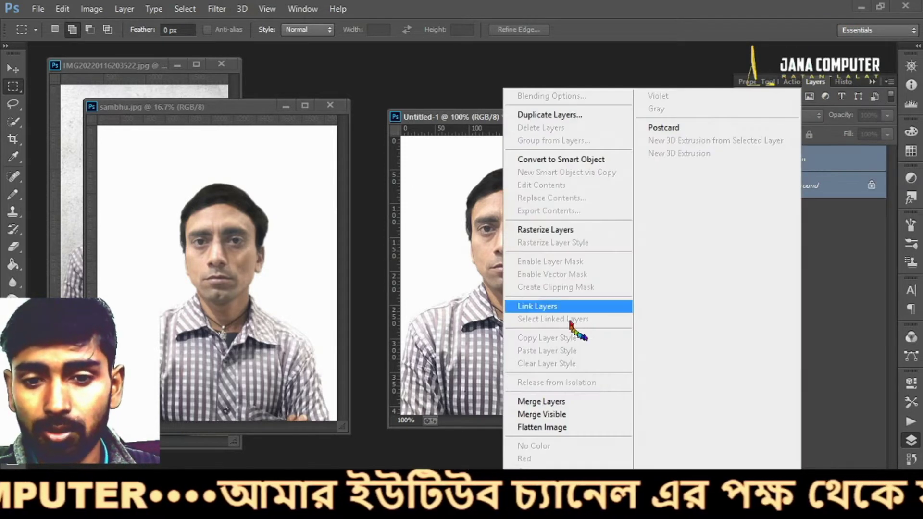
left_click(536, 402)
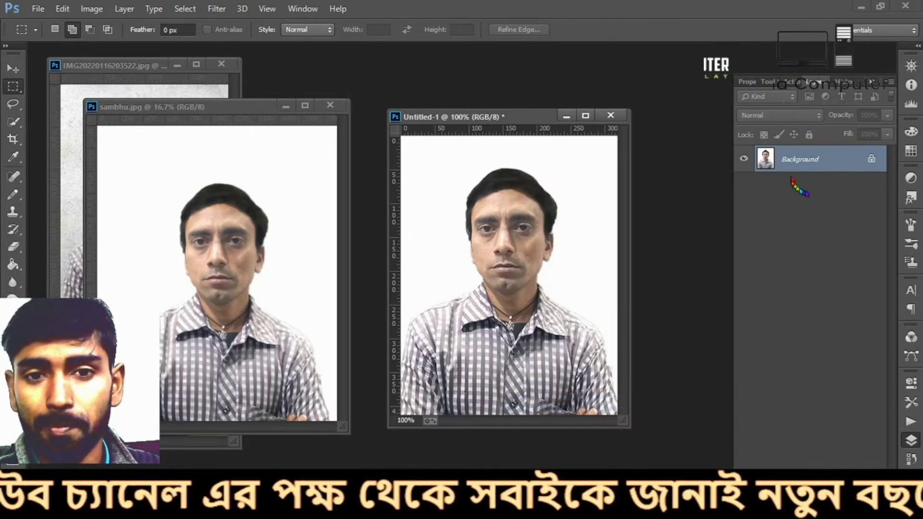
left_click_drag(466, 110, 455, 110)
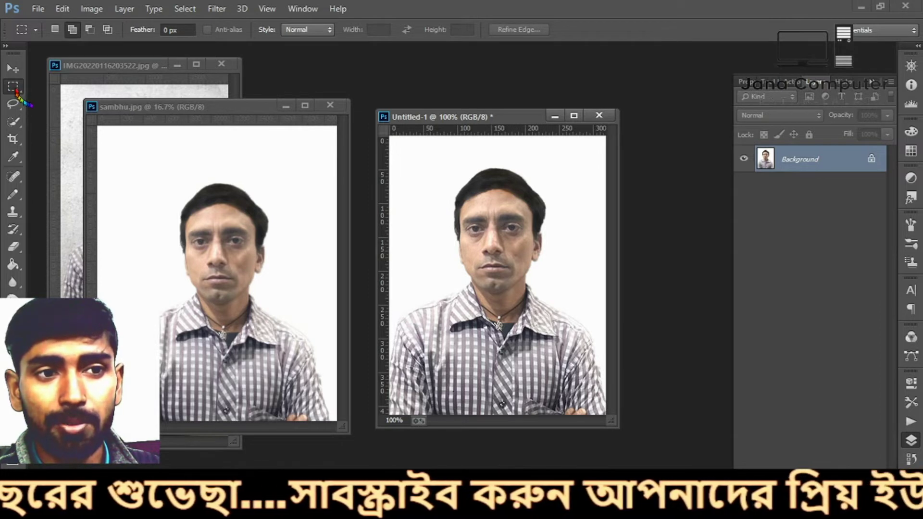
Select the whole canvas of the passport photo and stroke the selection with a 3 px black border, location Center
key("v")
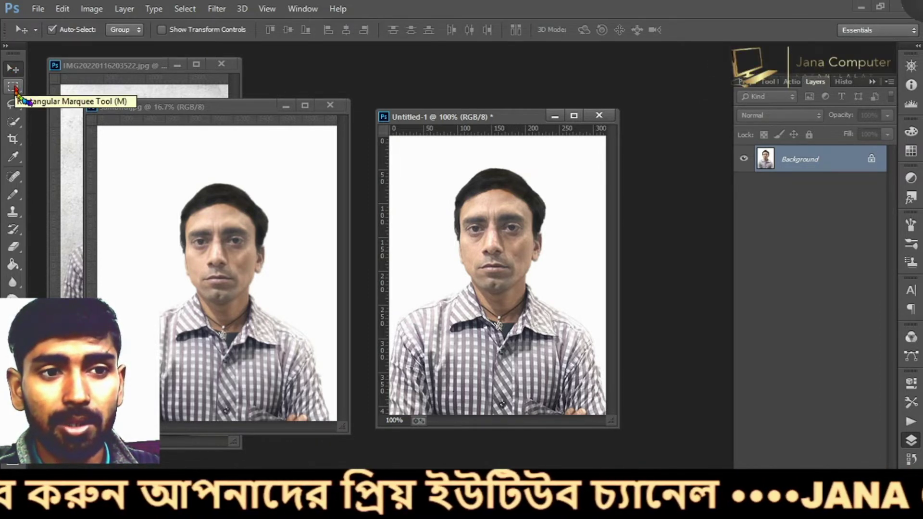
left_click(13, 88)
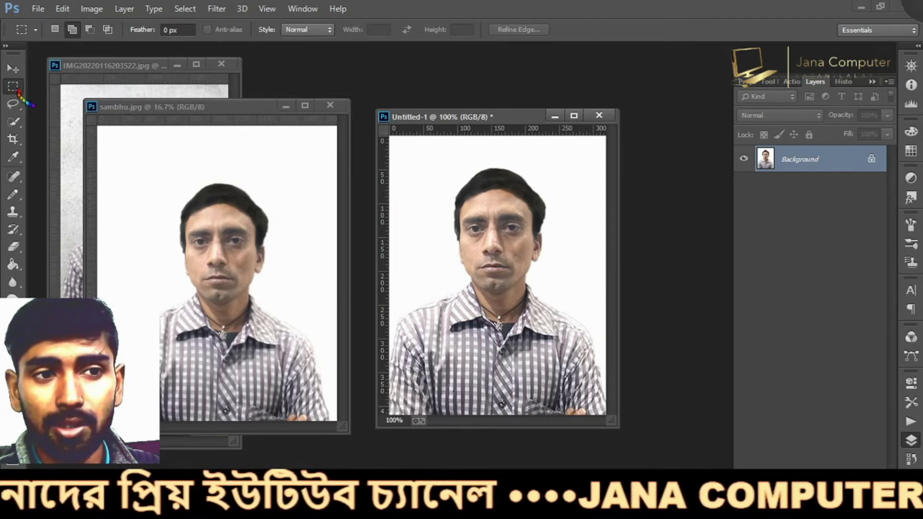
left_click_drag(476, 118, 480, 106)
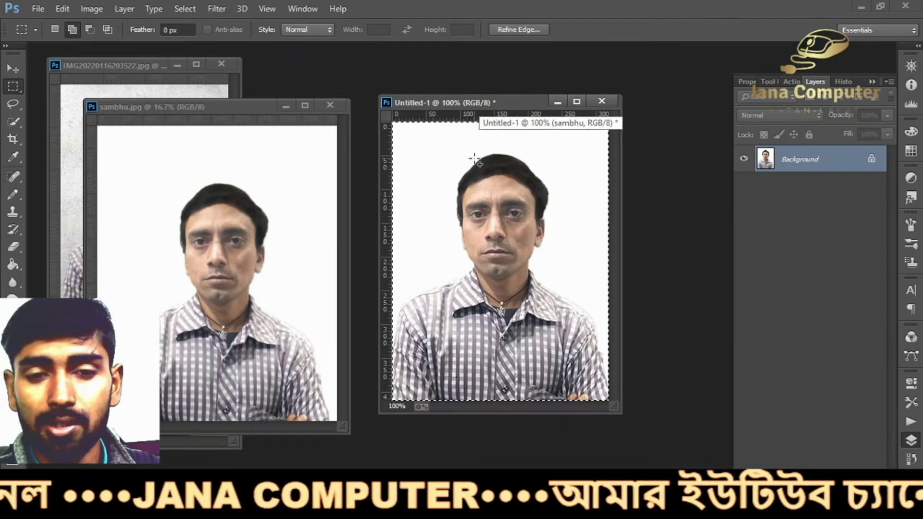
key("ctrl+a")
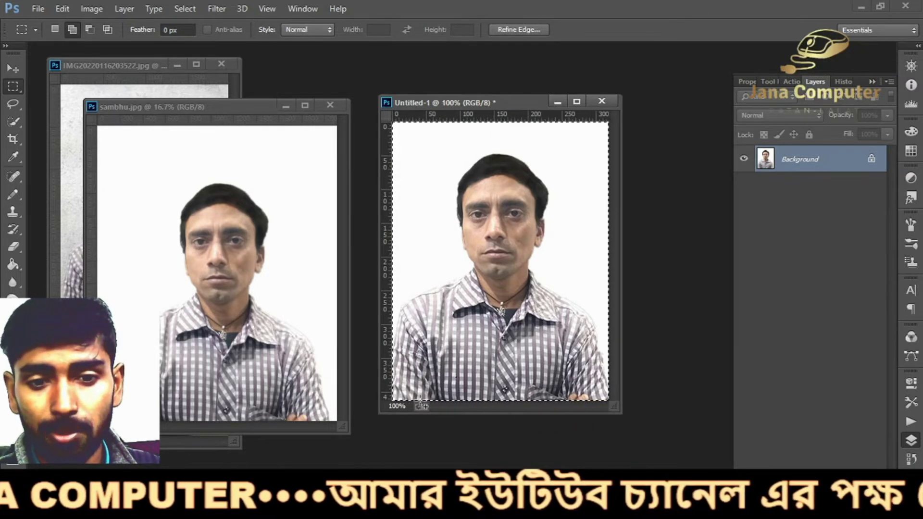
right_click(475, 183)
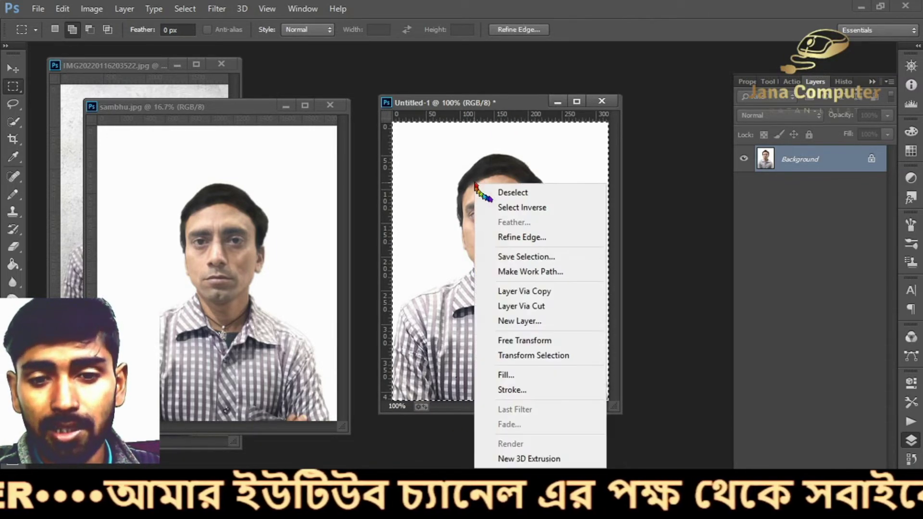
right_click(446, 231)
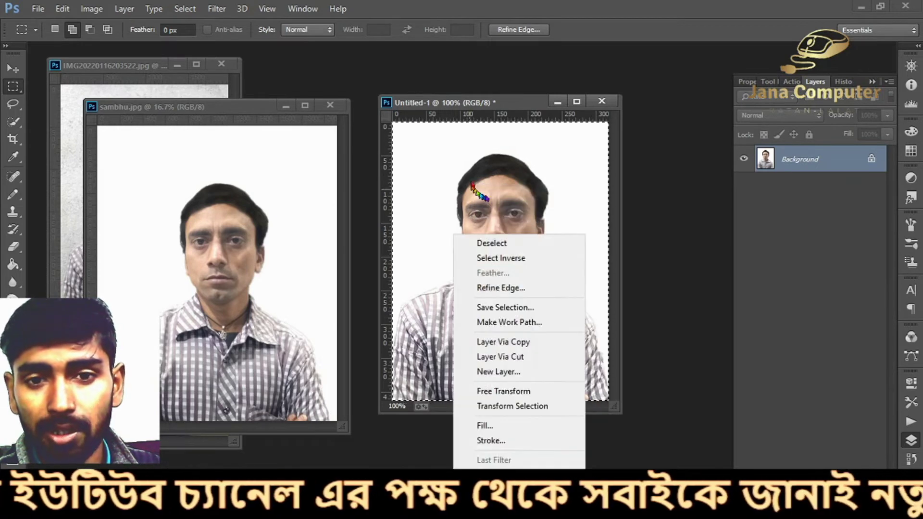
right_click(525, 192)
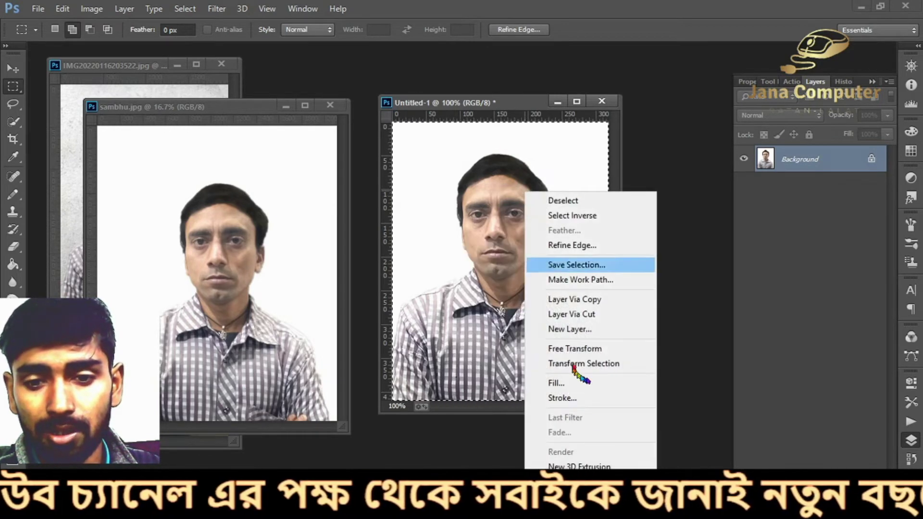
left_click(566, 399)
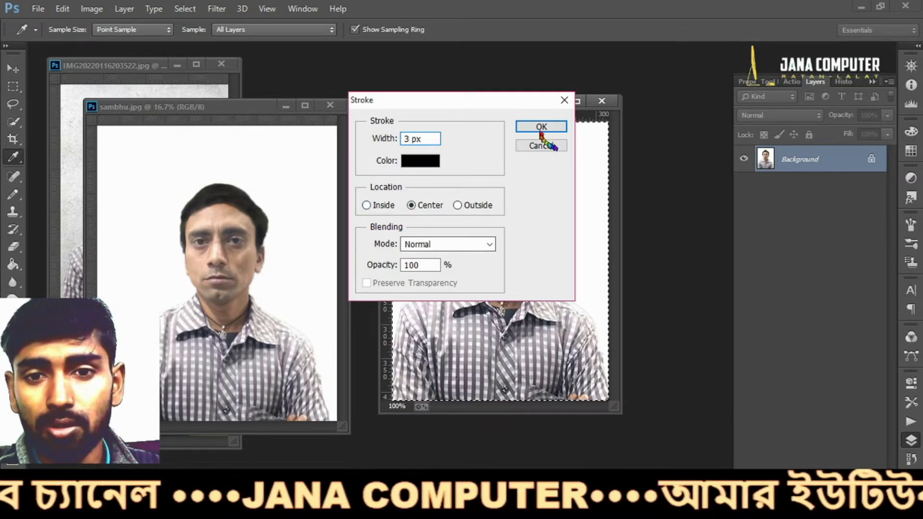
left_click(540, 127)
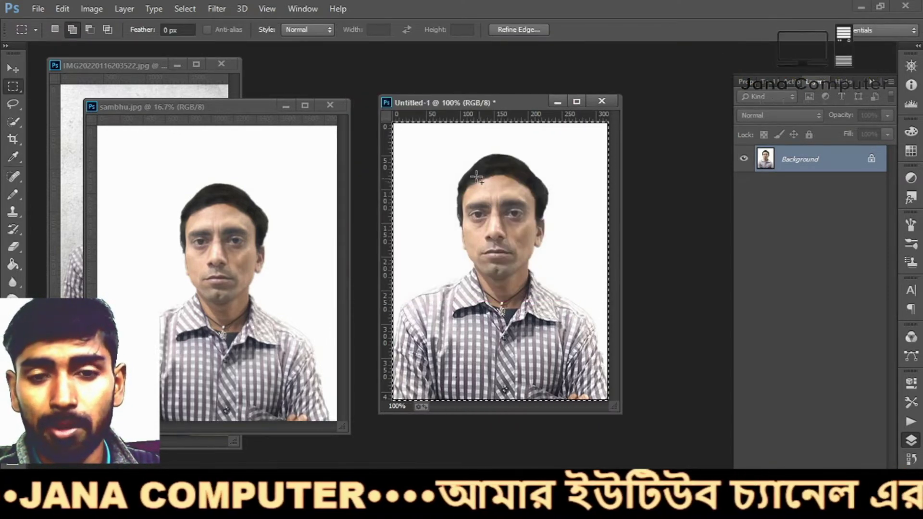
Deselect the bordered passport photo and switch to the Move tool
right_click(477, 179)
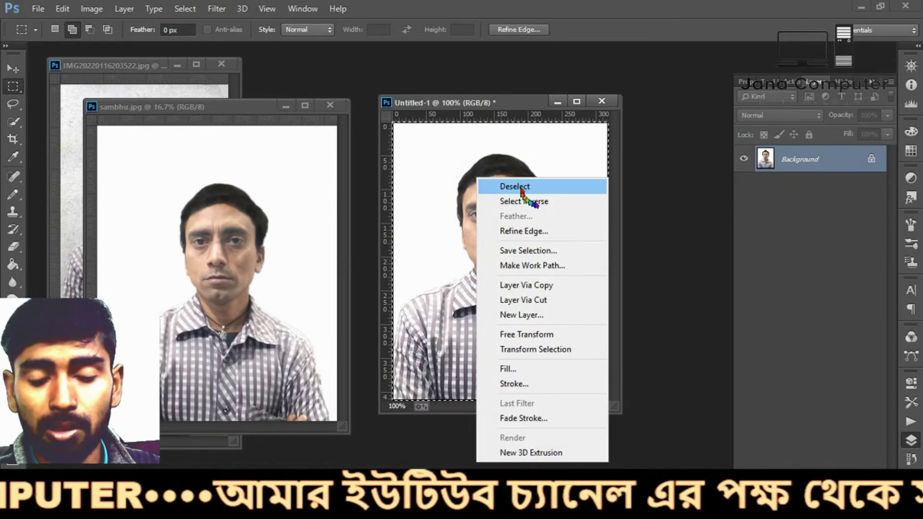
left_click(505, 187)
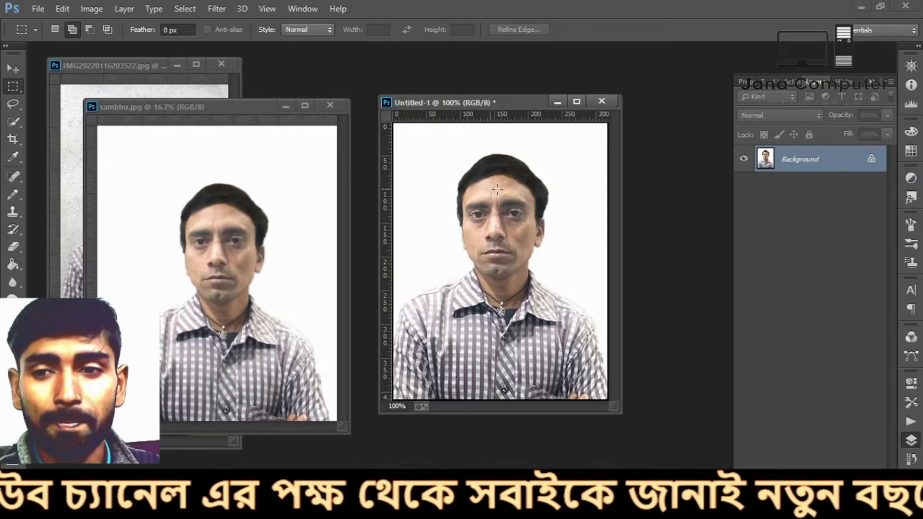
left_click(12, 68)
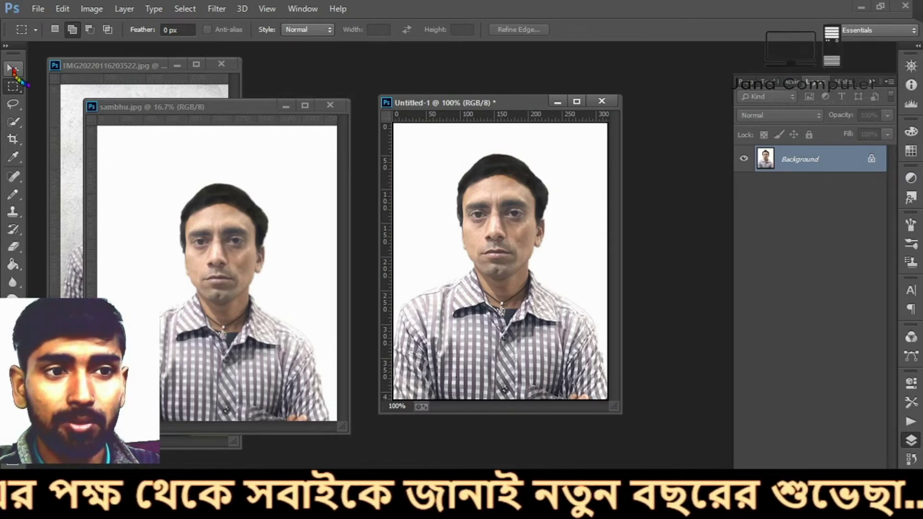
Open the Canvas Size settings for the passport photo and switch the new size's units to percent
left_click(41, 13)
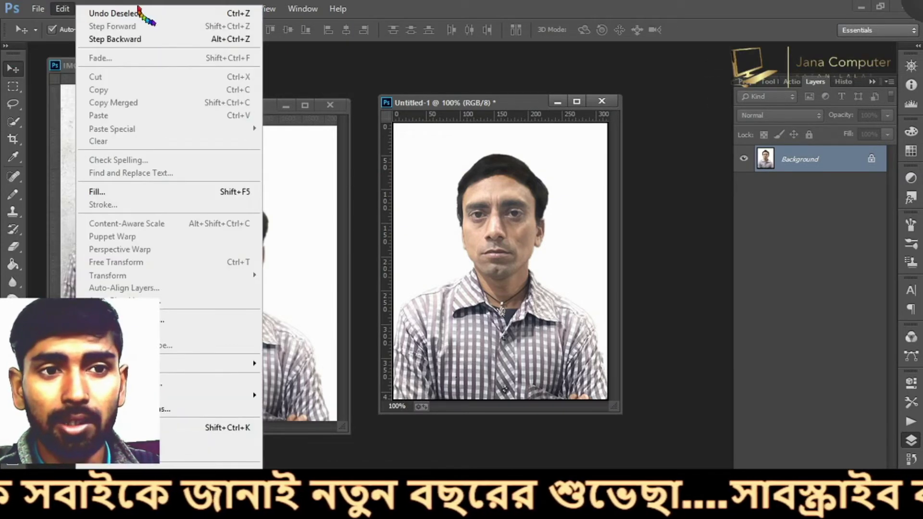
left_click(58, 11)
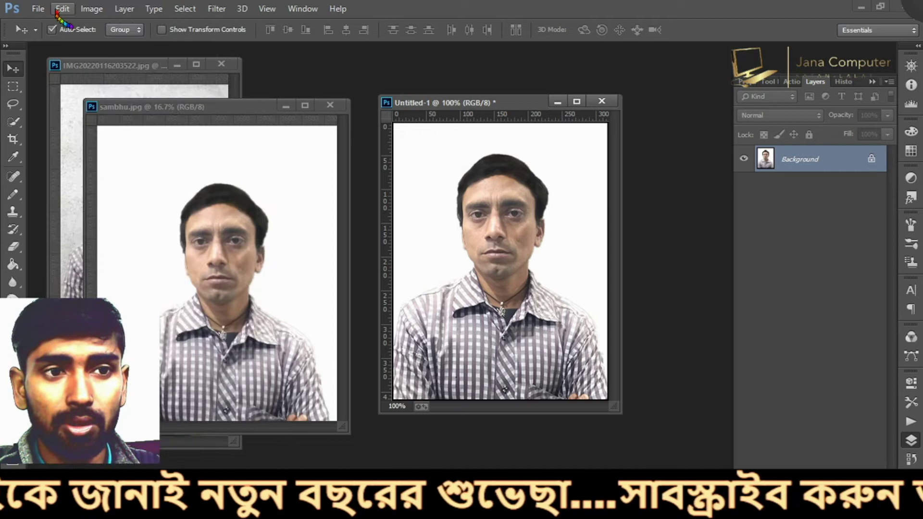
left_click(97, 14)
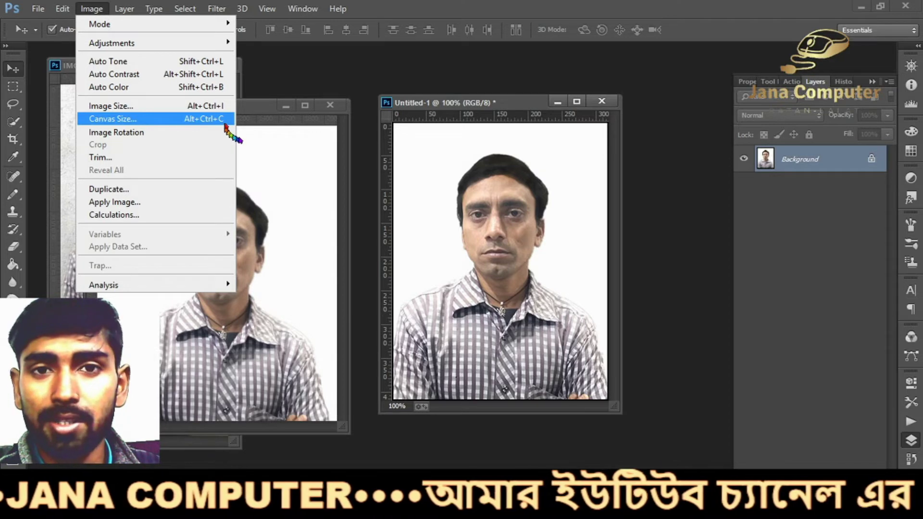
left_click(144, 120)
left_click_drag(605, 132, 267, 117)
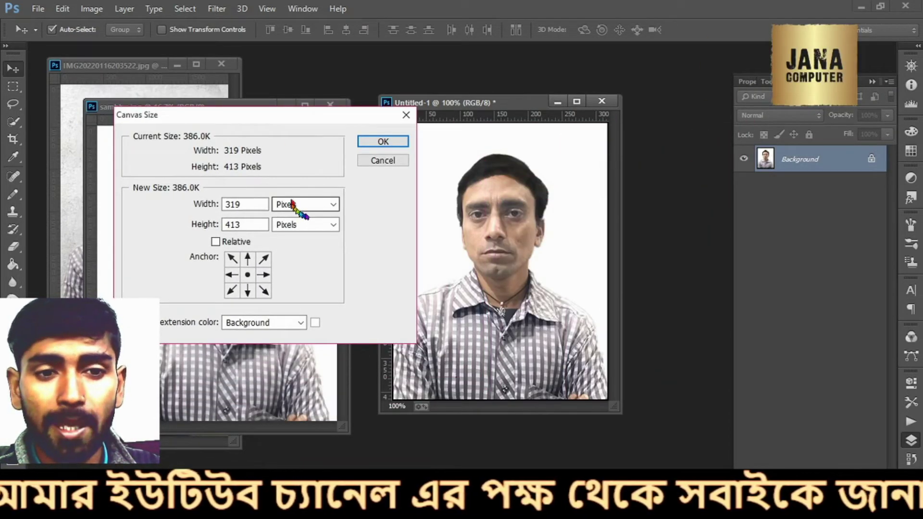
left_click(332, 206)
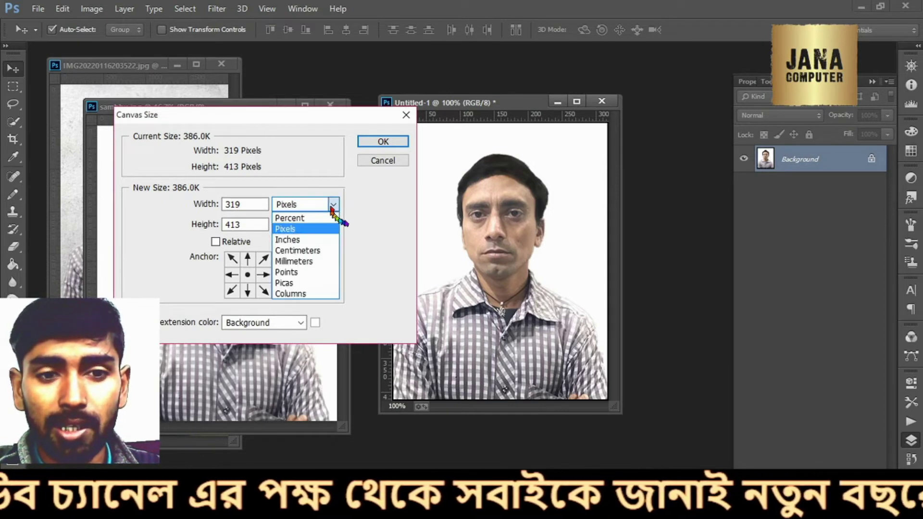
left_click(313, 215)
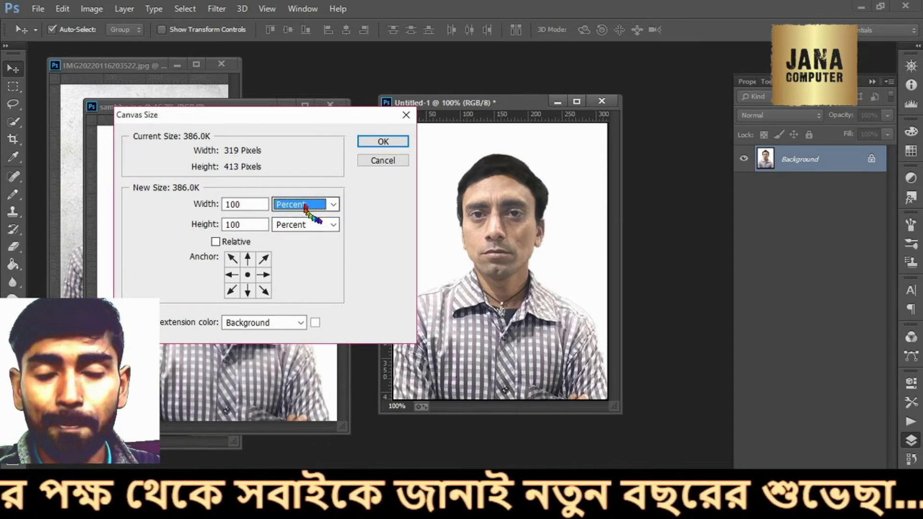
Set the canvas width and height to 104 percent with a centred anchor, adding a white margin outside the black border
left_click(257, 207)
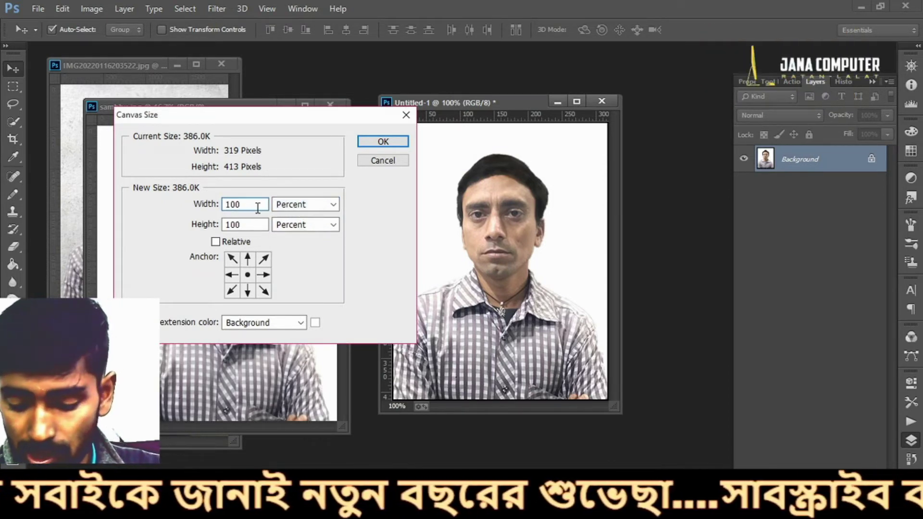
key("BackSpace")
type("4")
left_click(255, 228)
key("BackSpace")
type("4")
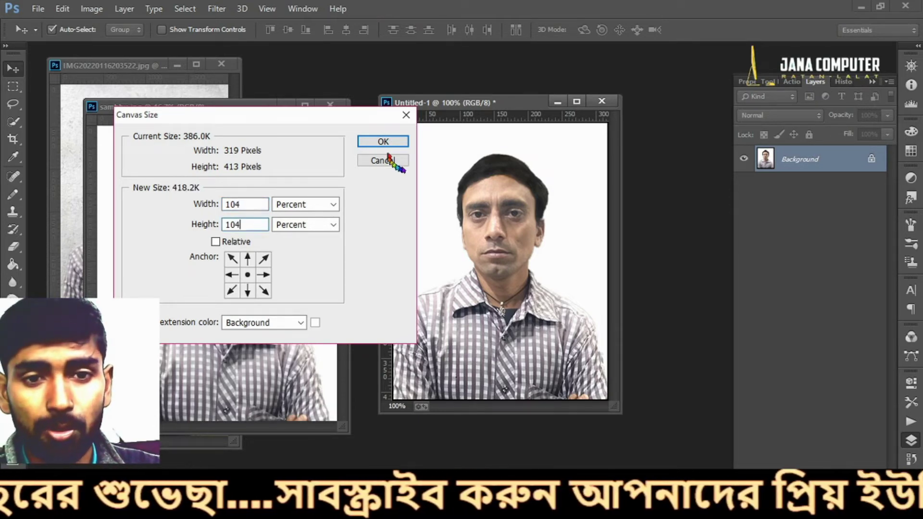
left_click(380, 142)
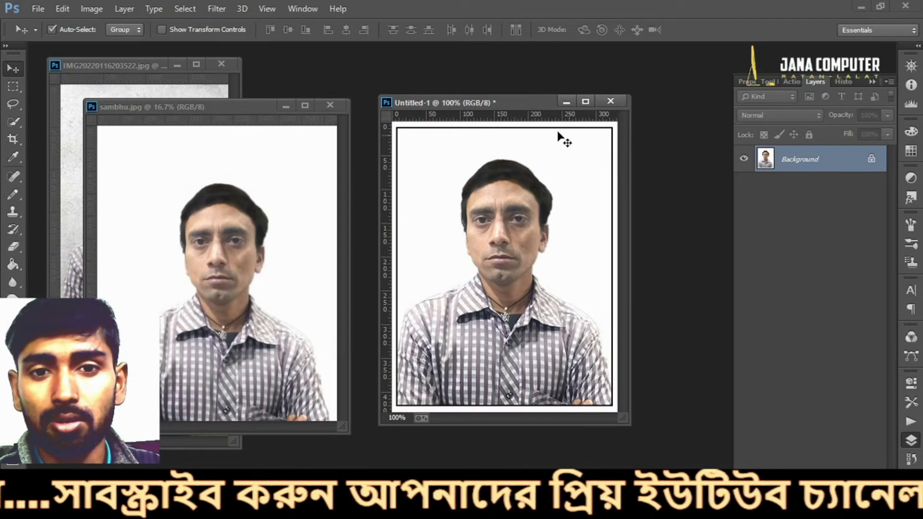
left_click_drag(514, 104, 525, 98)
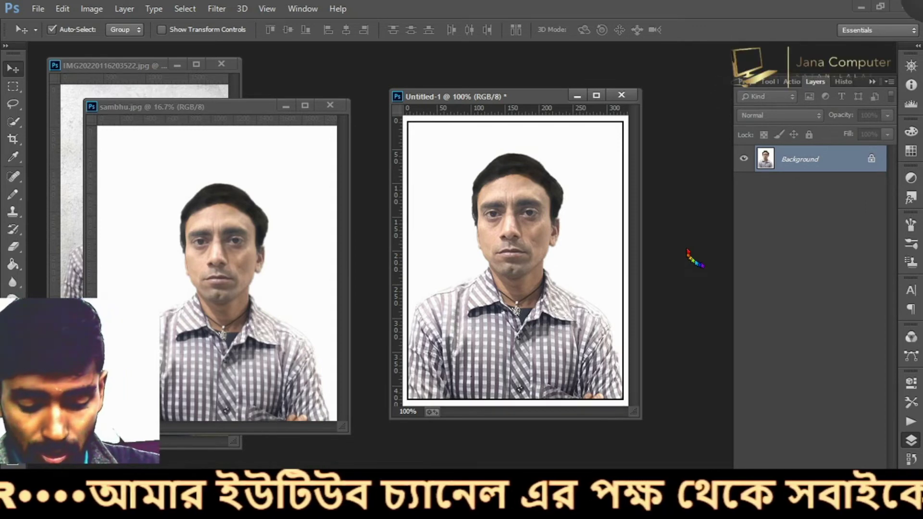
Create a new A4 document from the International Paper preset at 300 pixels/inch with a white background
key("ctrl+n")
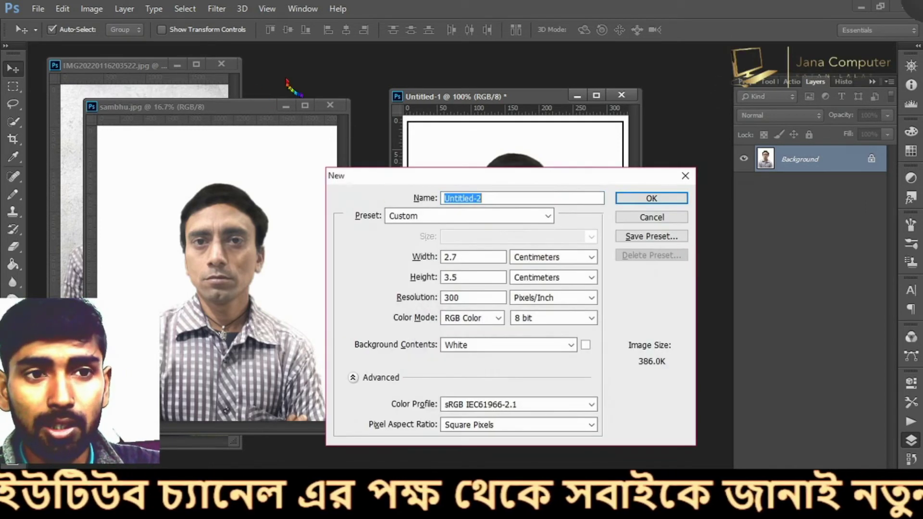
left_click(547, 216)
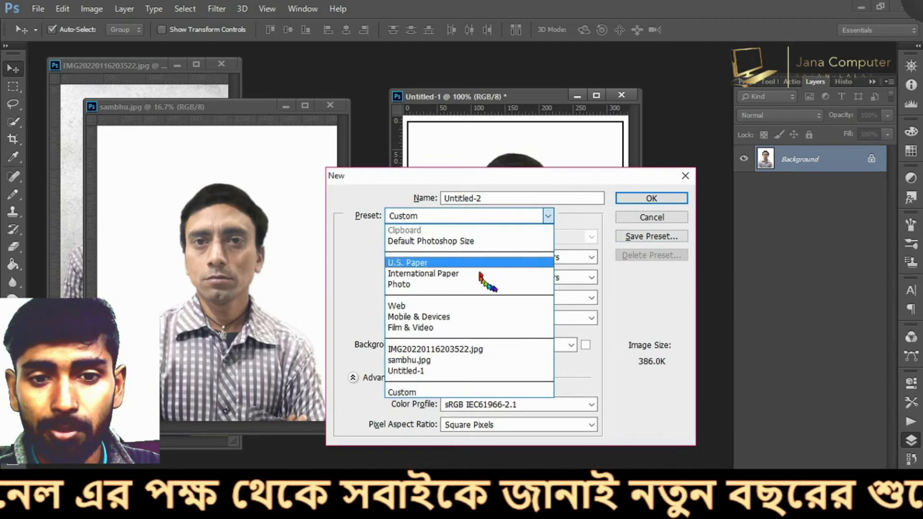
left_click(423, 273)
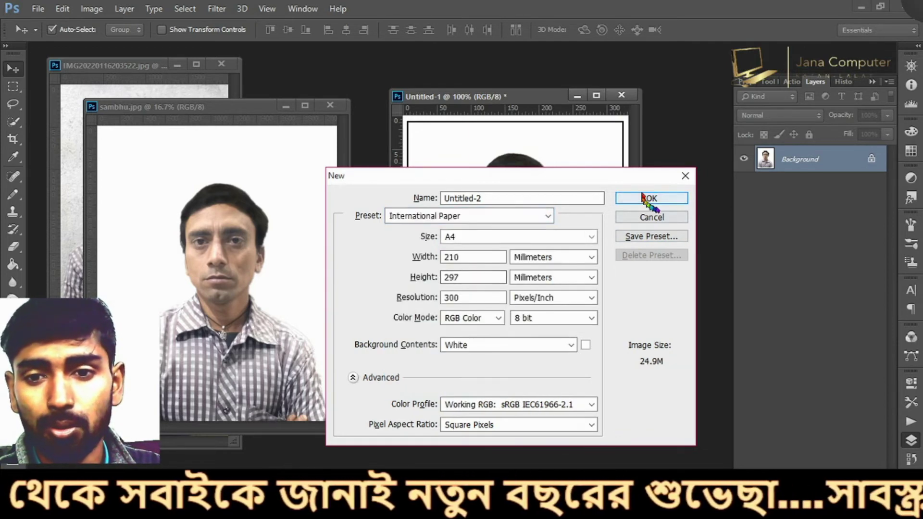
left_click(652, 198)
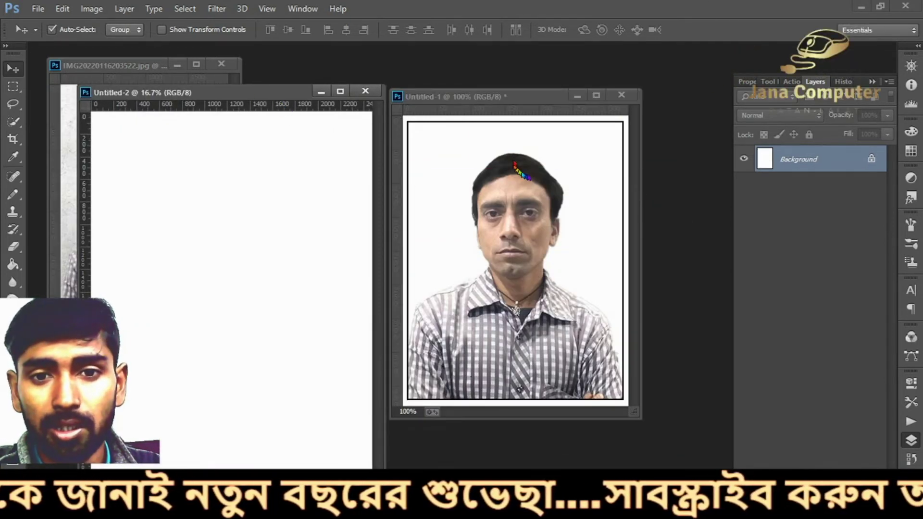
Copy the bordered passport photo onto the A4 page and duplicate it into a row of five along the upper edge
left_click(505, 187)
left_click_drag(508, 189, 264, 177)
left_click_drag(138, 147, 305, 154)
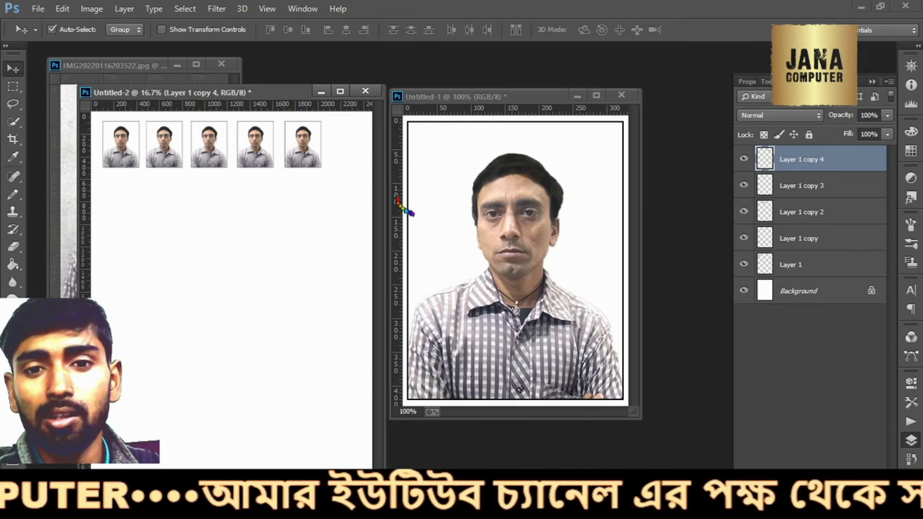
Close the A4 document containing the row of passport photos
left_click(366, 92)
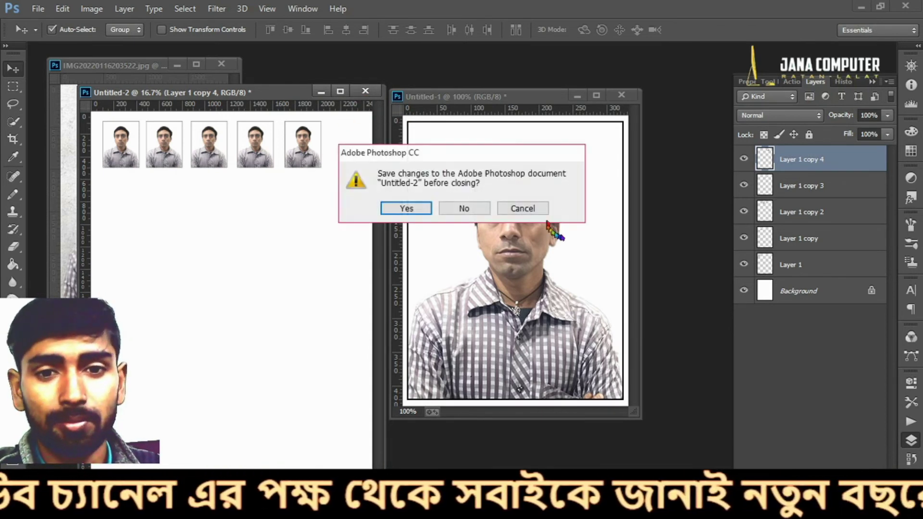